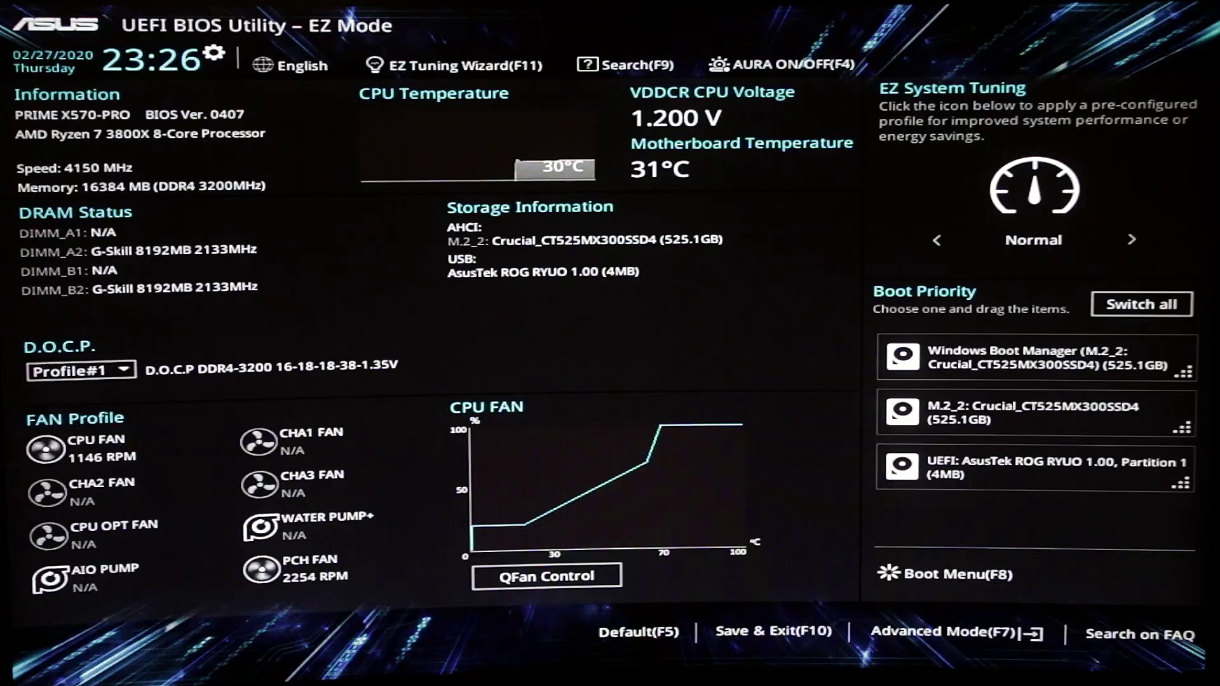
Check the EZ Tuning Wizard and the AURA lighting setting in EZ Mode
{"action": "key", "text": "F11"}
{"action": "key", "text": "Right"}
{"action": "key", "text": "Return"}
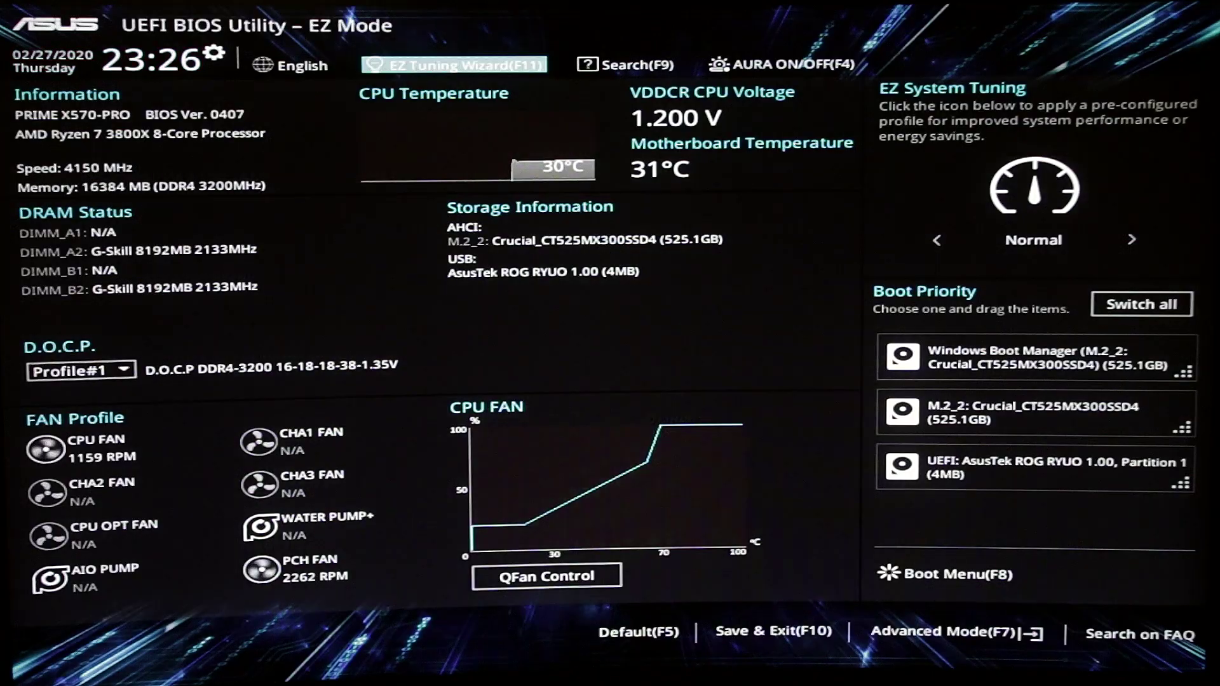
{"action": "key", "text": "F4"}
{"action": "key", "text": "Escape"}
Browse the EZ System Tuning profiles
{"action": "key", "text": "Right"}
{"action": "key", "text": "Up"}
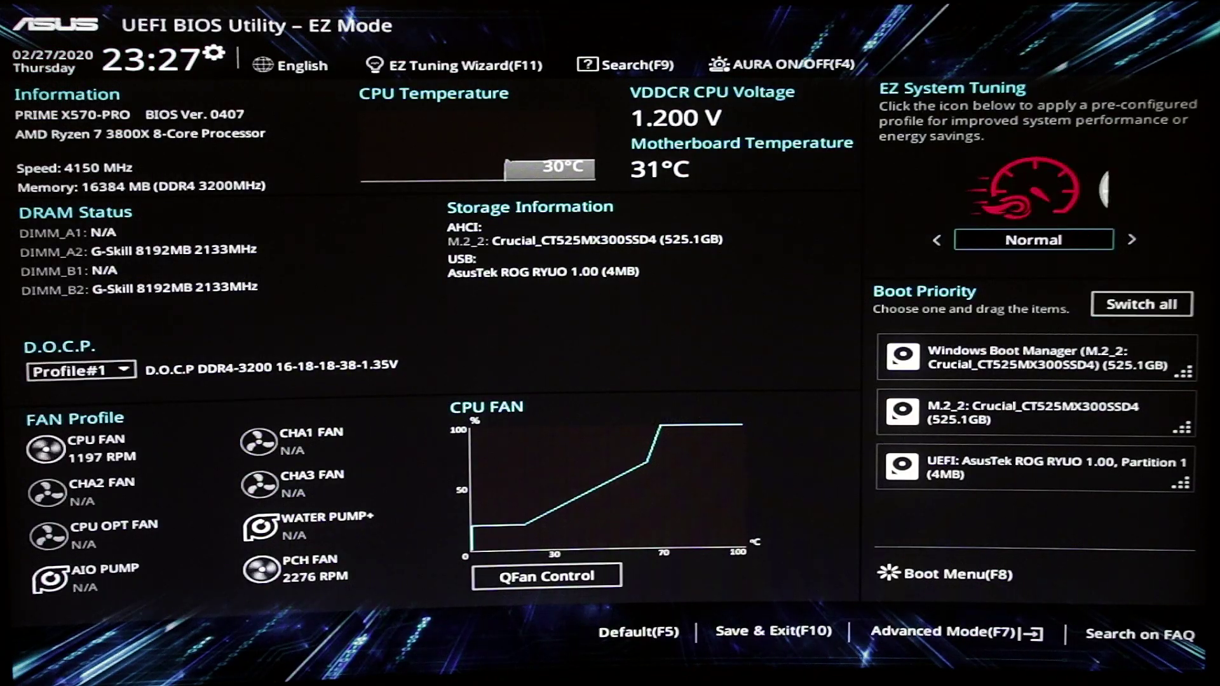
{"action": "key", "text": "Down"}
{"action": "key", "text": "Down"}
Switch to Advanced Mode and examine the Performance Enhancer options under Ai Tweaker
{"action": "key", "text": "F7"}
{"action": "key", "text": "Right"}
{"action": "key", "text": "Return"}
{"action": "key", "text": "Escape"}
{"action": "key", "text": "Down"}
{"action": "key", "text": "Down"}
{"action": "key", "text": "Return"}
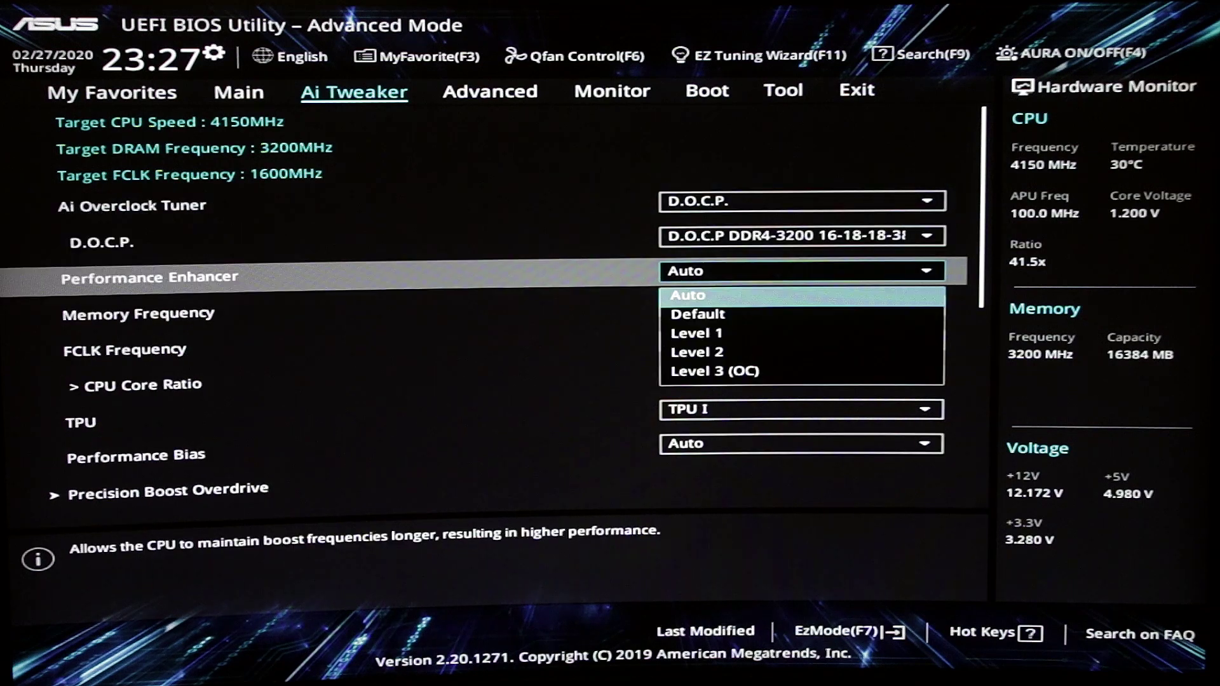
{"action": "key", "text": "Escape"}
Examine the Precision Boost Overdrive settings and their available options under Ai Tweaker
{"action": "key", "text": "Down"}
{"action": "key", "text": "Down"}
{"action": "key", "text": "Down"}
{"action": "key", "text": "Down"}
{"action": "key", "text": "Down"}
{"action": "key", "text": "Down"}
{"action": "key", "text": "Return"}
{"action": "key", "text": "Return"}
{"action": "key", "text": "Down"}
{"action": "key", "text": "Down"}
{"action": "key", "text": "Return"}
{"action": "key", "text": "Down"}
{"action": "key", "text": "Down"}
{"action": "key", "text": "Escape"}
{"action": "key", "text": "Down"}
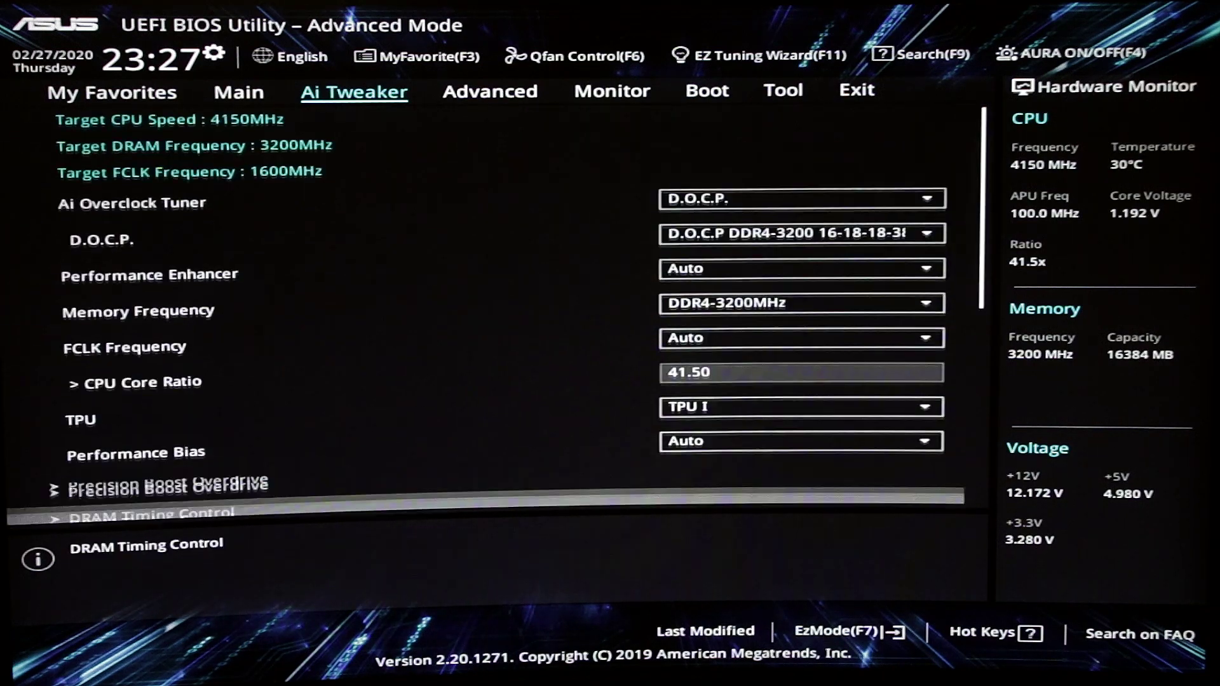
Read through the memory timings listed under DRAM Timing Control
{"action": "key", "text": "Return"}
{"action": "key", "text": "Down"}
{"action": "key", "text": "Down"}
{"action": "key", "text": "Down"}
{"action": "key", "text": "Down"}
{"action": "key", "text": "Down"}
{"action": "key", "text": "Down"}
{"action": "key", "text": "Down"}
{"action": "key", "text": "Down"}
{"action": "key", "text": "Down"}
{"action": "key", "text": "Down"}
{"action": "key", "text": "Down"}
{"action": "key", "text": "Down"}
{"action": "key", "text": "Down"}
{"action": "key", "text": "Down"}
{"action": "key", "text": "Down"}
{"action": "key", "text": "Down"}
{"action": "key", "text": "Down"}
{"action": "key", "text": "Down"}
{"action": "key", "text": "Down"}
{"action": "key", "text": "Down"}
{"action": "key", "text": "Escape"}
Examine the VDDCR CPU Load Line Calibration and Current Capability options in DIGI+ VRM
{"action": "key", "text": "Down"}
{"action": "key", "text": "Return"}
{"action": "key", "text": "Return"}
{"action": "key", "text": "Escape"}
{"action": "key", "text": "Down"}
{"action": "key", "text": "Return"}
{"action": "key", "text": "Down"}
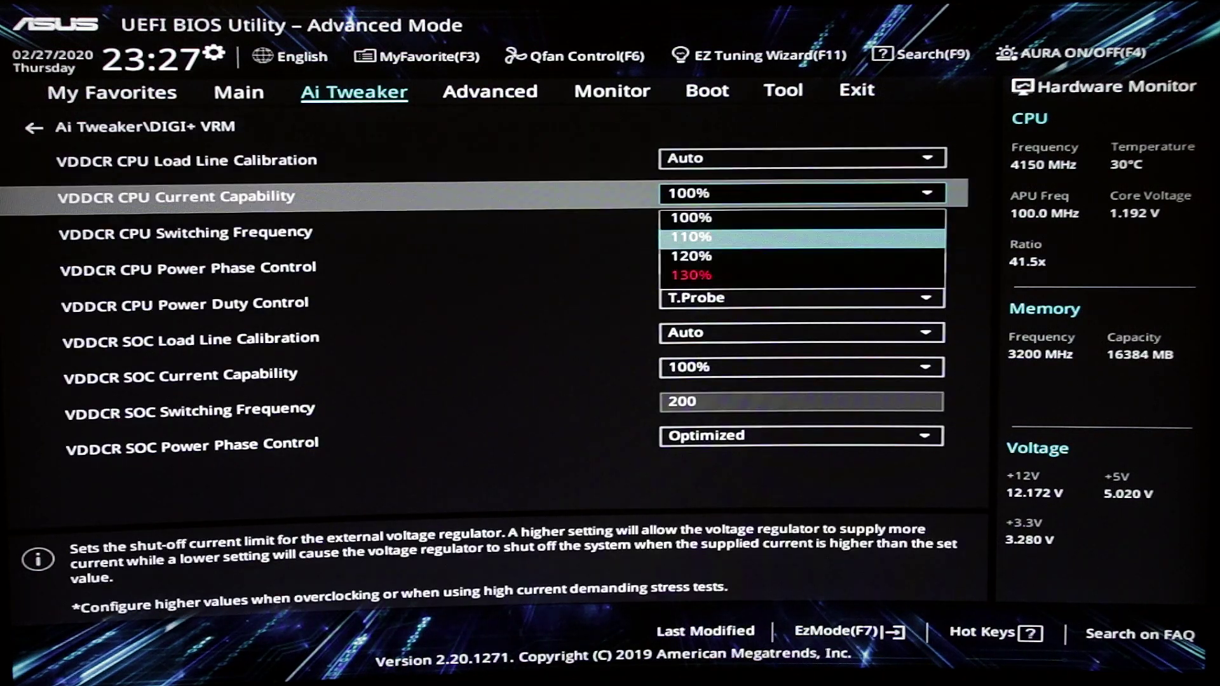
{"action": "key", "text": "Escape"}
Examine the VDDCR CPU Power Phase Control and Power Duty Control options
{"action": "key", "text": "Down"}
{"action": "key", "text": "Down"}
{"action": "key", "text": "Return"}
{"action": "key", "text": "Down"}
{"action": "key", "text": "Return"}
{"action": "key", "text": "Down"}
{"action": "key", "text": "Return"}
{"action": "key", "text": "Escape"}
Review the remaining DIGI+ VRM settings and return to the Ai Tweaker voltage settings
{"action": "key", "text": "Down"}
{"action": "key", "text": "Down"}
{"action": "key", "text": "Down"}
{"action": "key", "text": "Down"}
{"action": "key", "text": "Down"}
{"action": "key", "text": "Return"}
{"action": "key", "text": "Down"}
{"action": "key", "text": "Return"}
{"action": "key", "text": "Down"}
{"action": "key", "text": "Return"}
{"action": "key", "text": "Return"}
{"action": "key", "text": "Escape"}
{"action": "key", "text": "Down"}
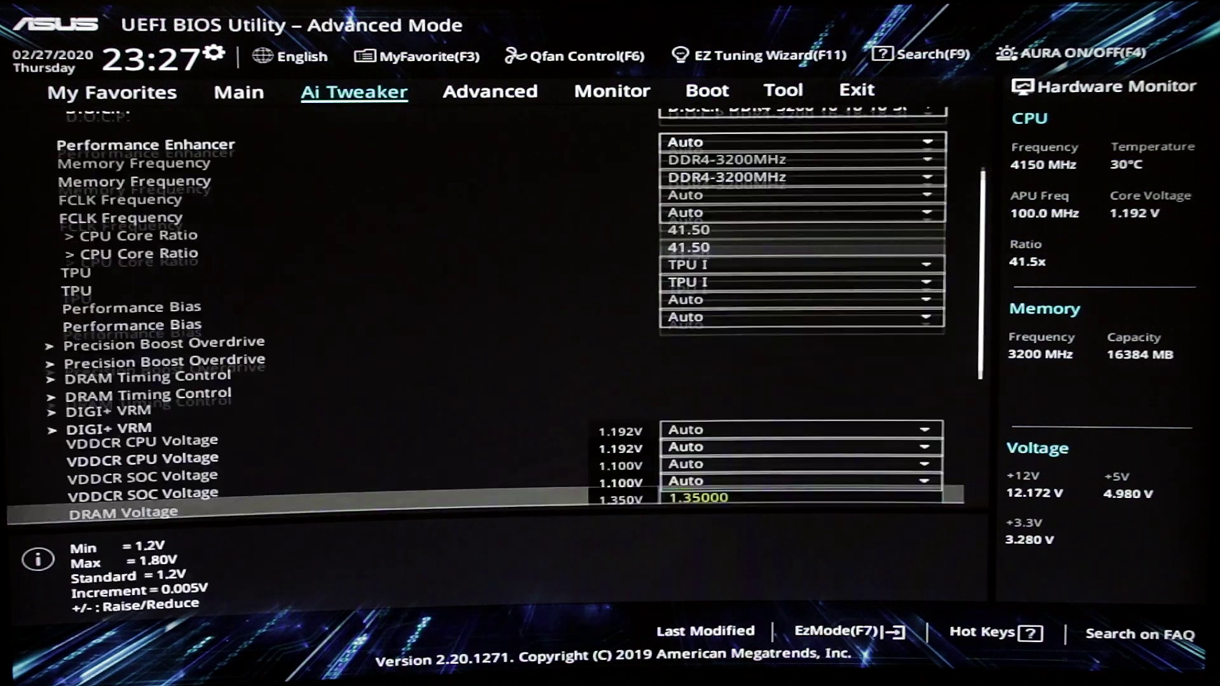
Go to the Advanced settings and look through its first submenus
{"action": "key", "text": "Right"}
{"action": "key", "text": "Down"}
{"action": "key", "text": "Return"}
{"action": "key", "text": "Escape"}
{"action": "key", "text": "Down"}
{"action": "key", "text": "Return"}
{"action": "key", "text": "Down"}
{"action": "key", "text": "Down"}
{"action": "key", "text": "Down"}
{"action": "key", "text": "Down"}
{"action": "key", "text": "Down"}
{"action": "key", "text": "Down"}
{"action": "key", "text": "Down"}
{"action": "key", "text": "Down"}
{"action": "key", "text": "Down"}
{"action": "key", "text": "Down"}
{"action": "key", "text": "Down"}
{"action": "key", "text": "Down"}
{"action": "key", "text": "Down"}
{"action": "key", "text": "Down"}
{"action": "key", "text": "Escape"}
Examine the APM Configuration settings in the Advanced section, down to Power On By PCI-E
{"action": "key", "text": "Down"}
{"action": "key", "text": "Down"}
{"action": "key", "text": "Return"}
{"action": "key", "text": "Escape"}
{"action": "key", "text": "Down"}
{"action": "key", "text": "Return"}
{"action": "key", "text": "Down"}
{"action": "key", "text": "Down"}
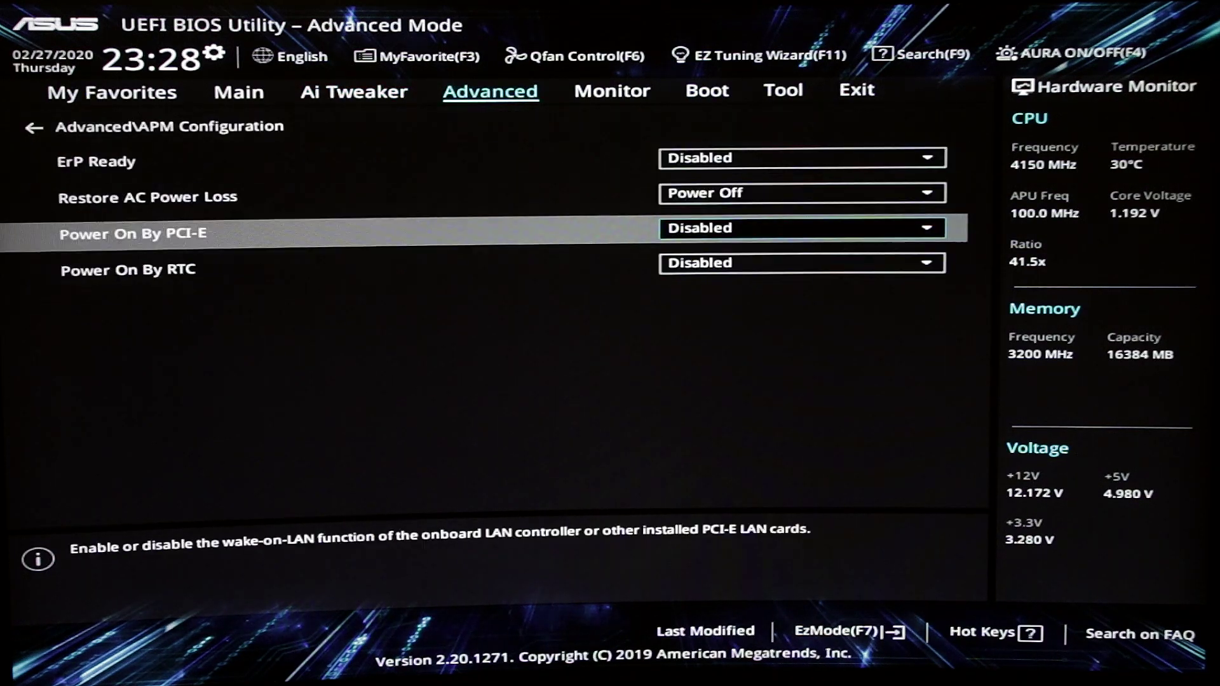
{"action": "key", "text": "Escape"}
Look into a further Advanced submenu below APM Configuration
{"action": "key", "text": "Down"}
{"action": "key", "text": "Down"}
{"action": "key", "text": "Return"}
{"action": "key", "text": "Down"}
{"action": "key", "text": "Escape"}
{"action": "key", "text": "Down"}
{"action": "key", "text": "Down"}
Review the Monitor section's fan speeds and voltages down to Q-Fan Configuration
{"action": "key", "text": "Right"}
{"action": "key", "text": "Down"}
{"action": "key", "text": "Down"}
{"action": "key", "text": "Down"}
{"action": "key", "text": "Down"}
{"action": "key", "text": "Down"}
{"action": "key", "text": "Down"}
{"action": "key", "text": "Down"}
{"action": "key", "text": "Down"}
{"action": "key", "text": "Down"}
{"action": "key", "text": "Down"}
{"action": "key", "text": "Down"}
{"action": "key", "text": "Down"}
{"action": "key", "text": "Down"}
{"action": "key", "text": "Down"}
{"action": "key", "text": "Down"}
{"action": "key", "text": "Down"}
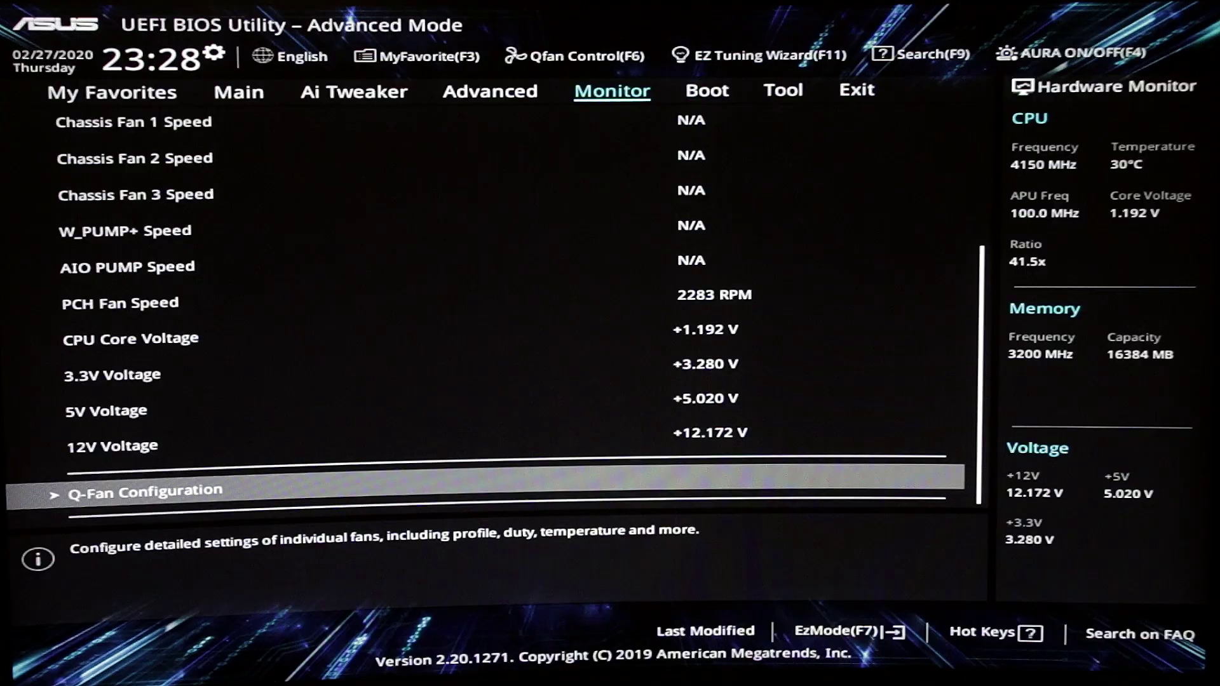